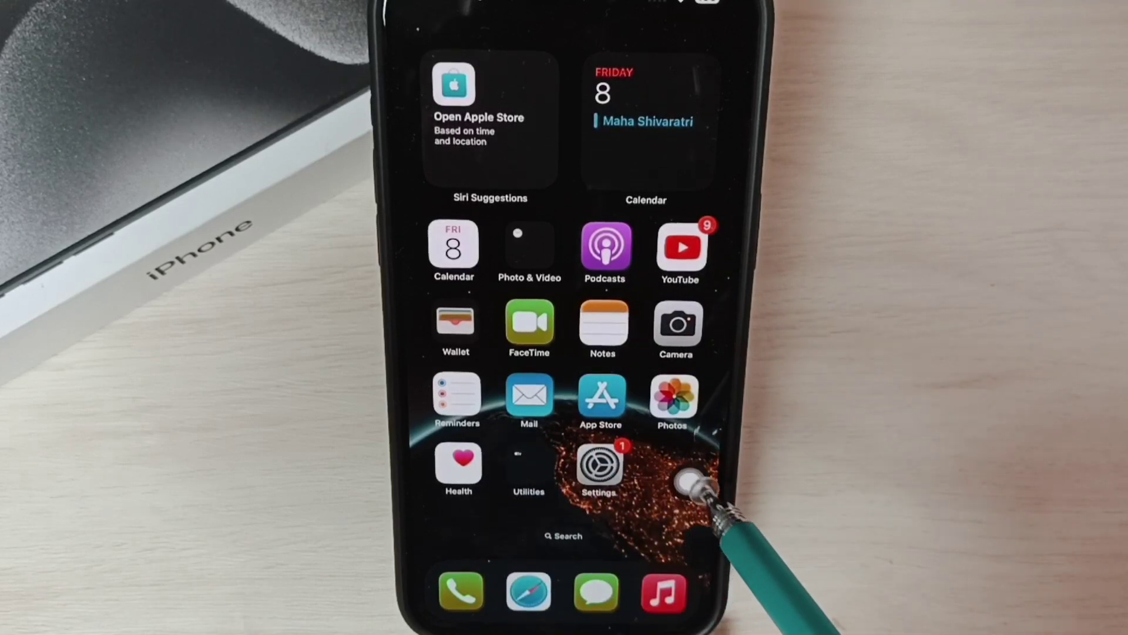
# Browse the Device shortcuts in the AssistiveTouch floating button's menu
pyautogui.click(688, 481)
pyautogui.click(622, 458)
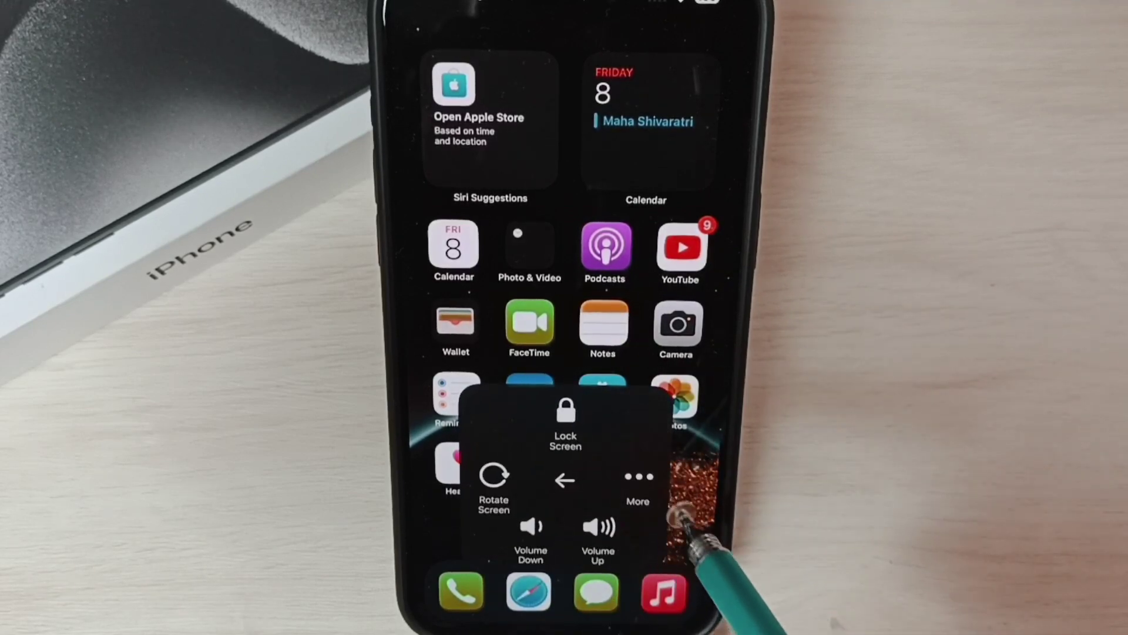
pyautogui.click(643, 480)
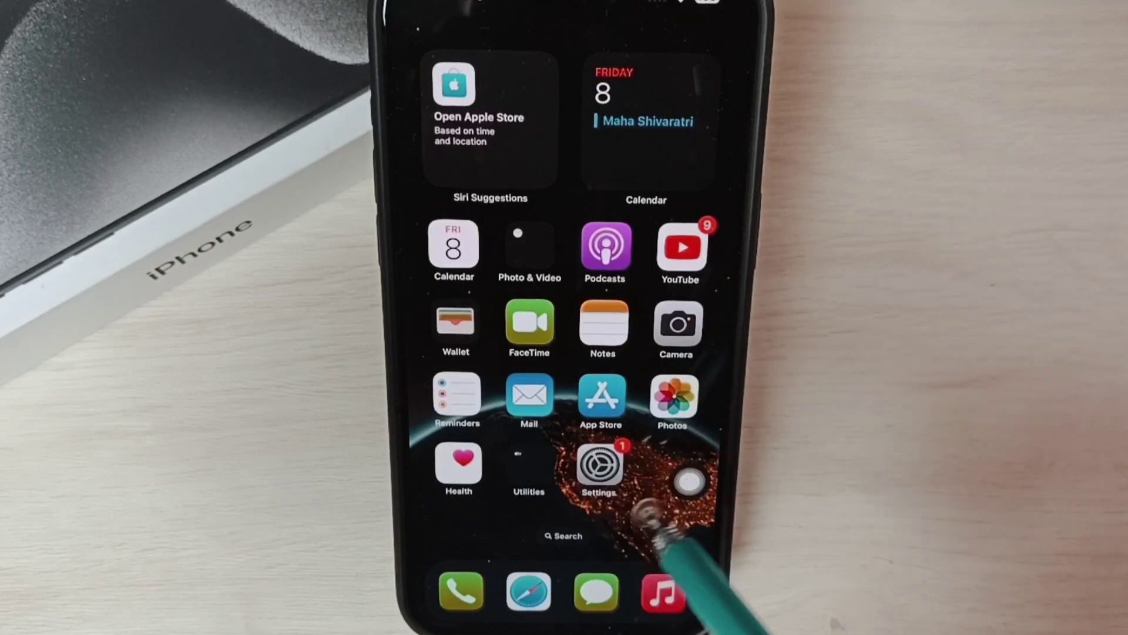
# Go to Settings > Accessibility > Touch, where AssistiveTouch shows On
pyautogui.click(599, 467)
pyautogui.scroll(-3, 680, 499)
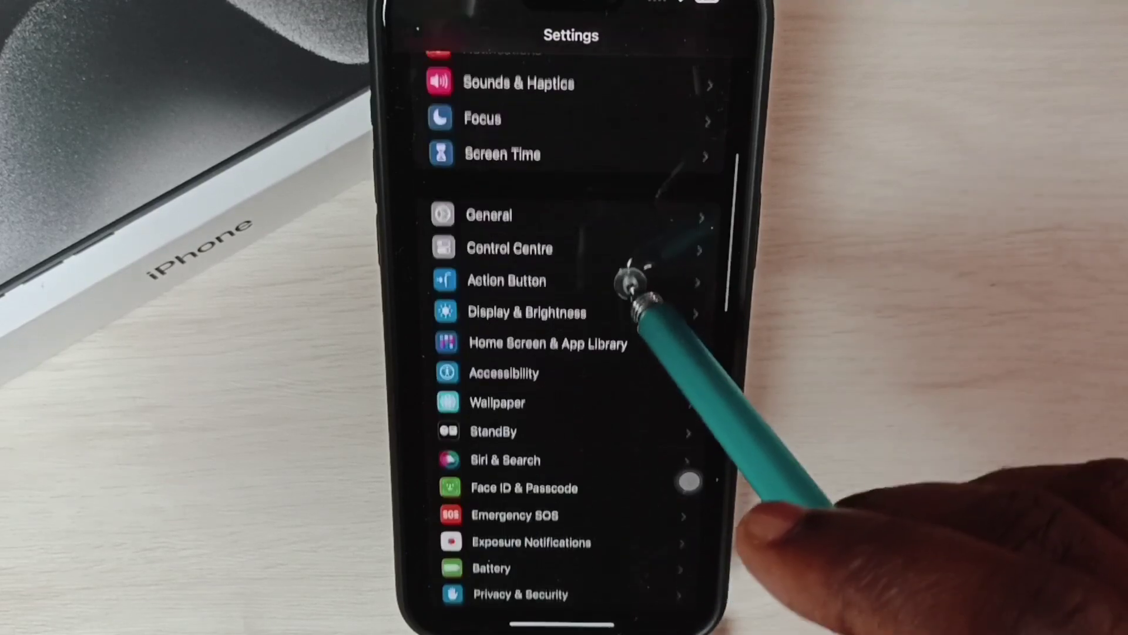
pyautogui.click(639, 361)
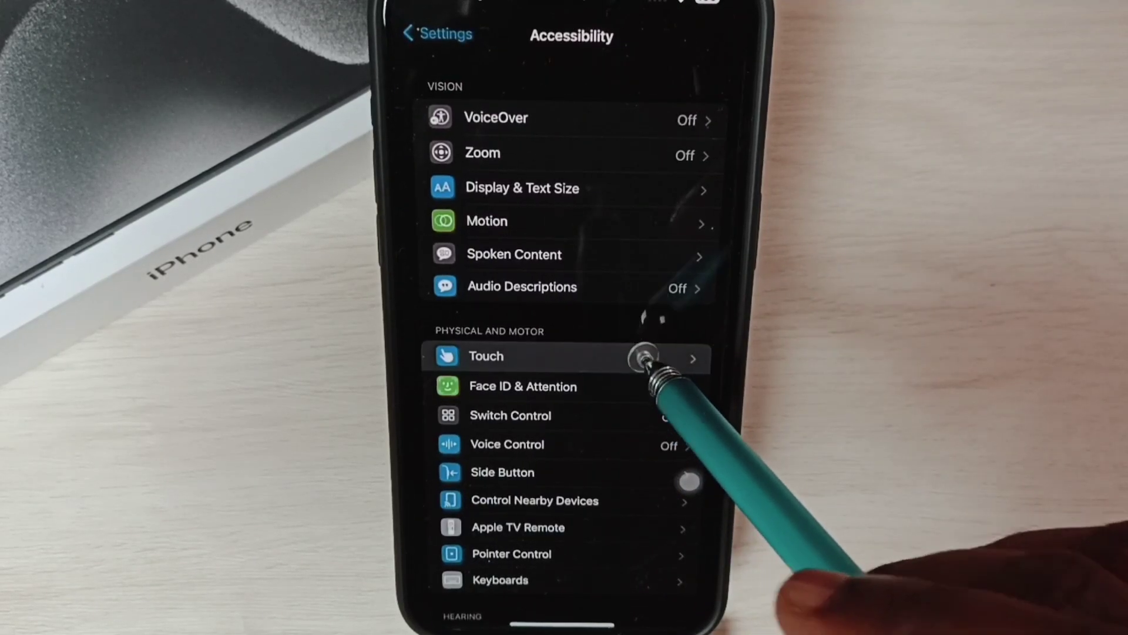
pyautogui.click(646, 355)
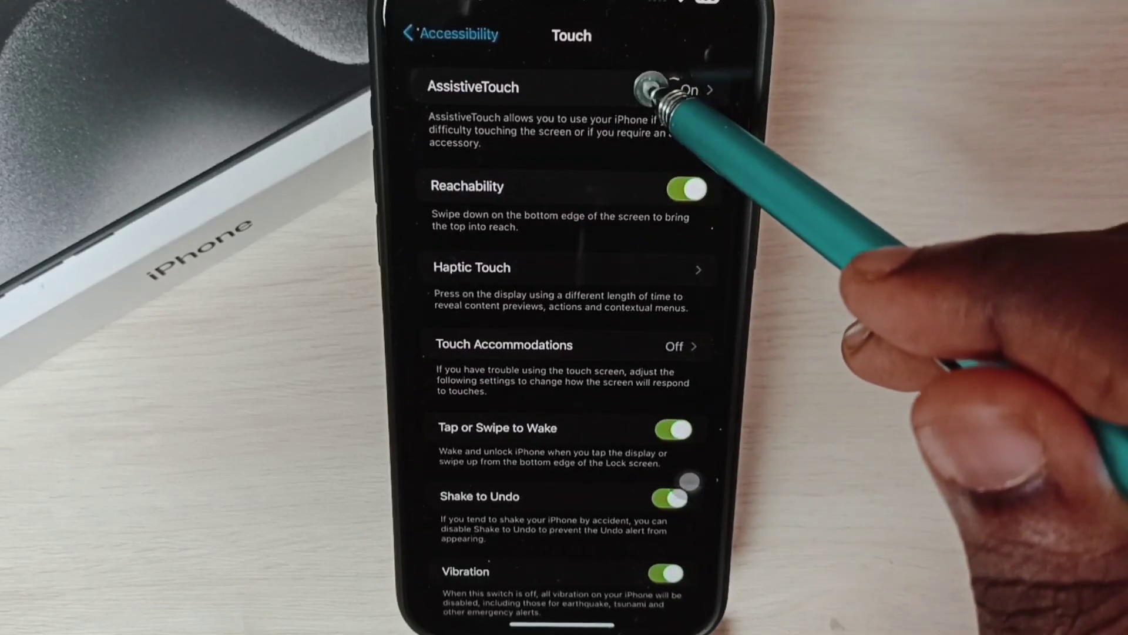
# On the AssistiveTouch page, toggle the switch off and on repeatedly, finishing with it off
pyautogui.click(648, 89)
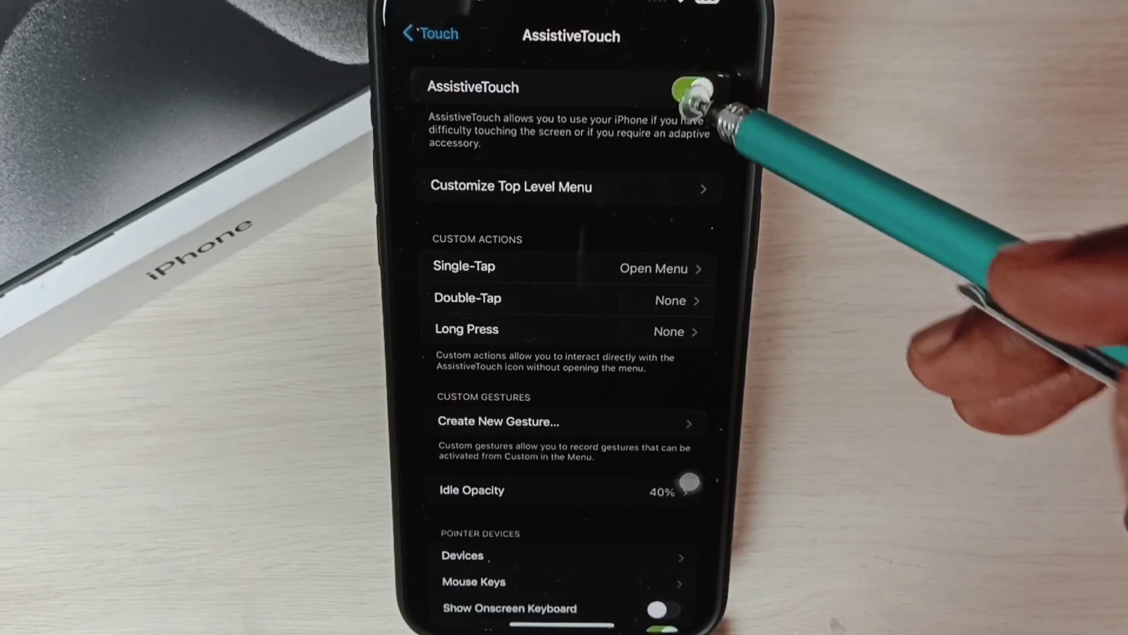
pyautogui.click(692, 88)
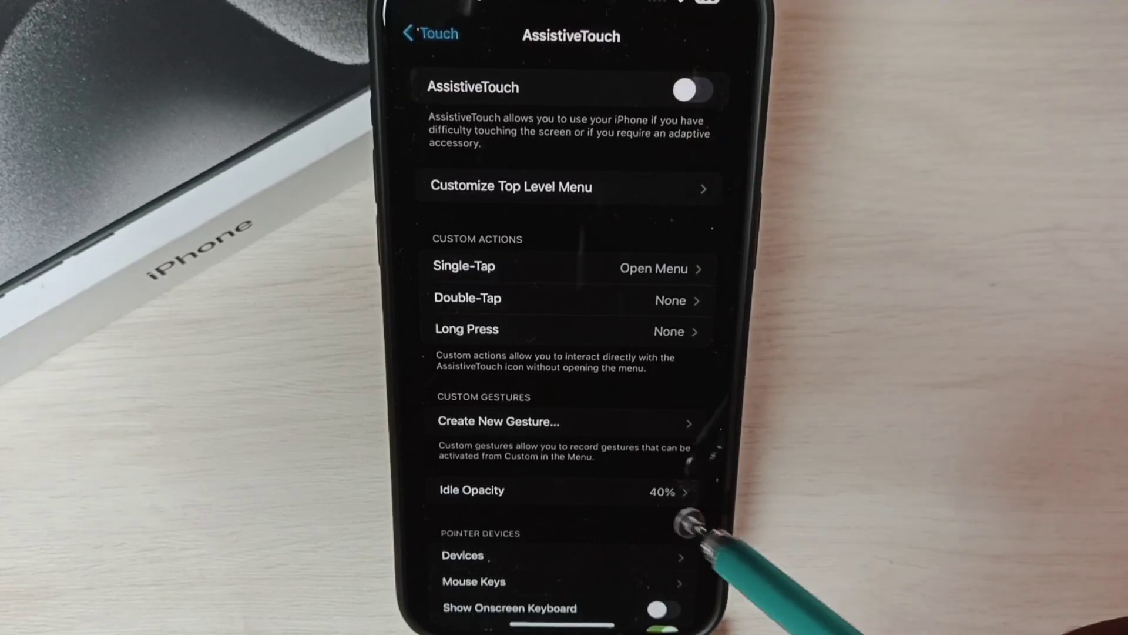
pyautogui.click(692, 88)
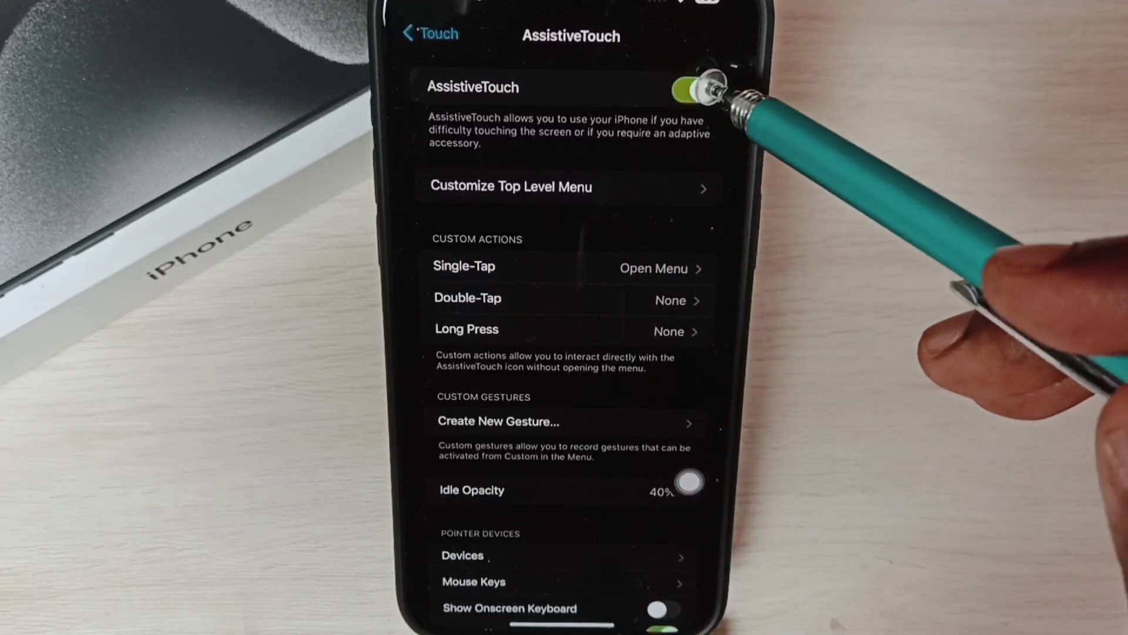
pyautogui.click(692, 88)
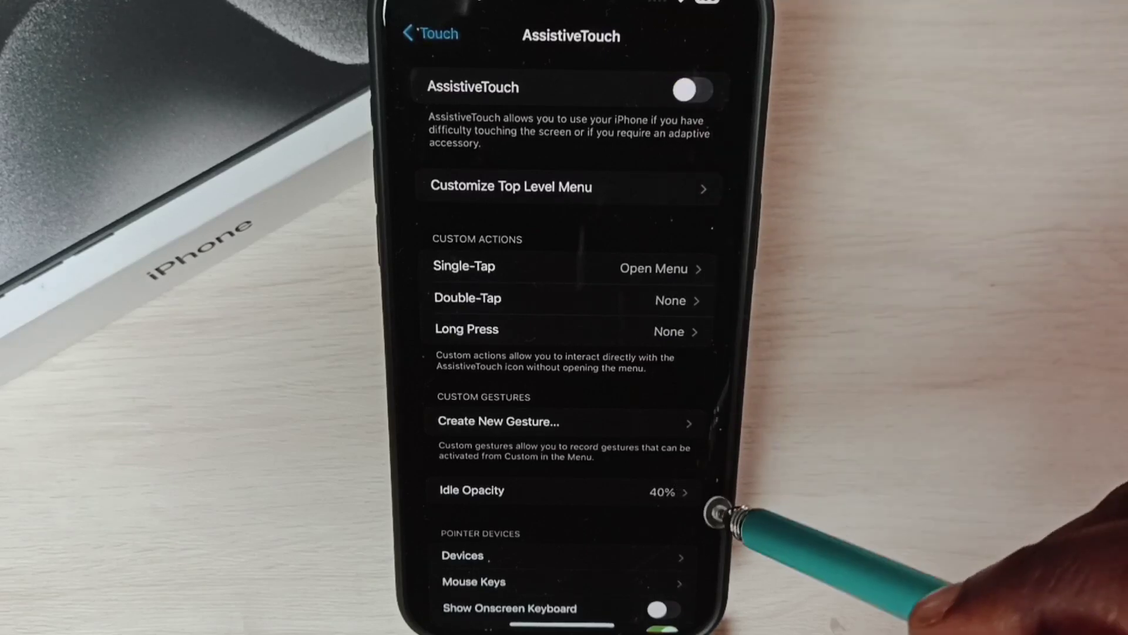
pyautogui.click(692, 89)
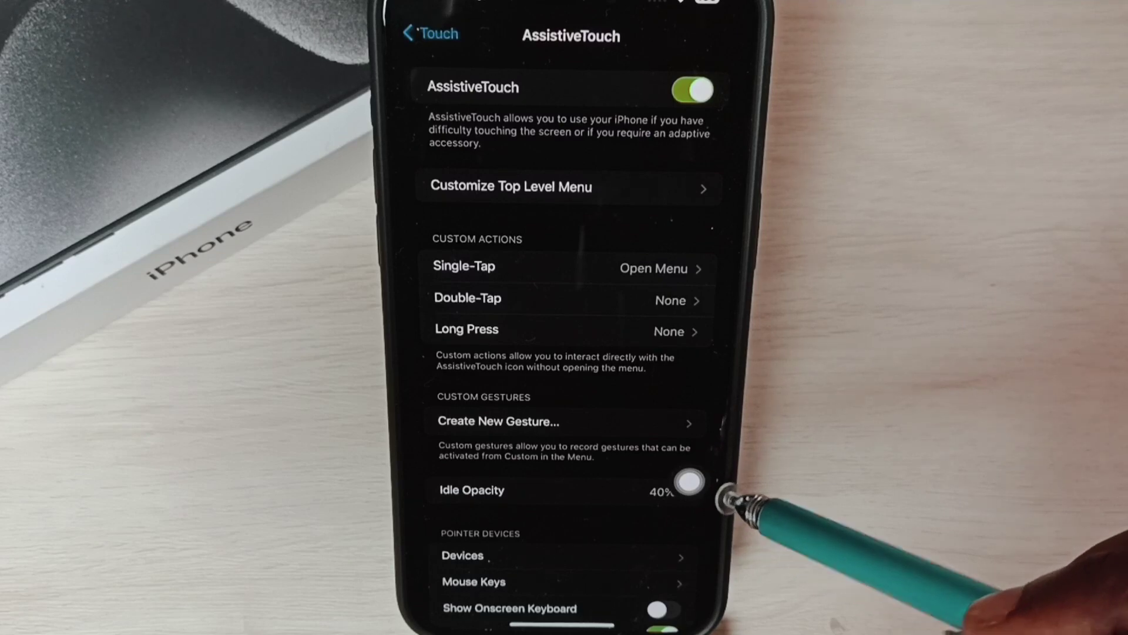
pyautogui.click(692, 88)
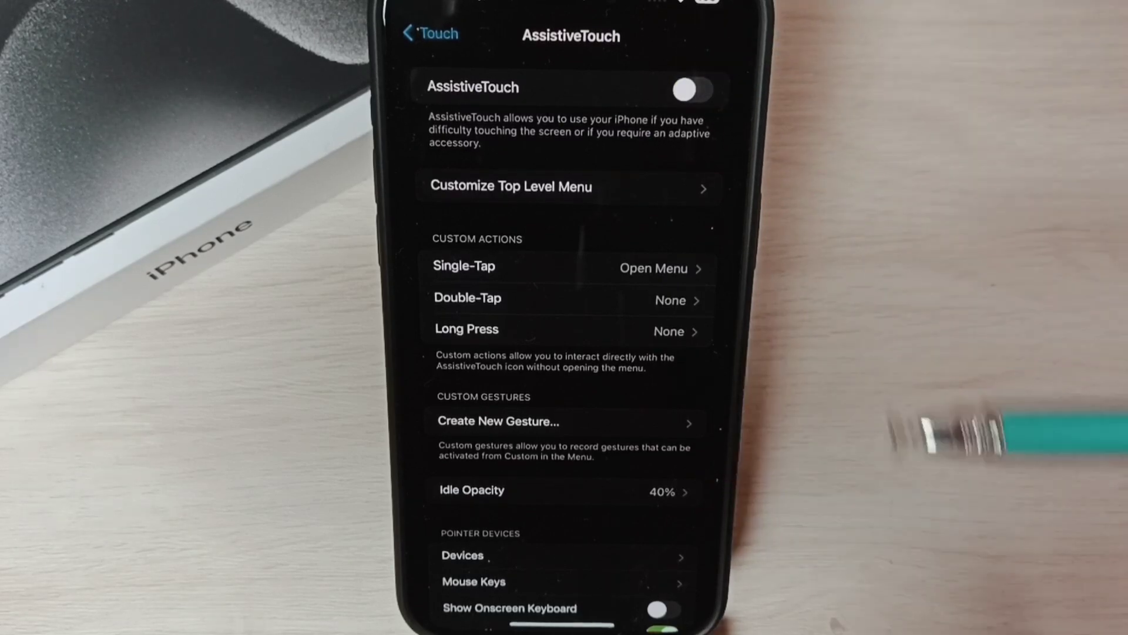